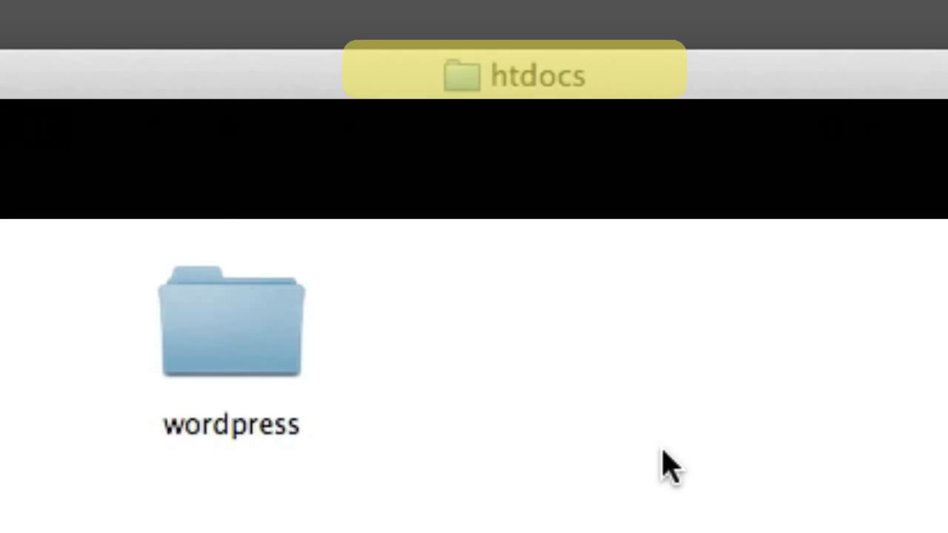
pyautogui.click(211, 329)
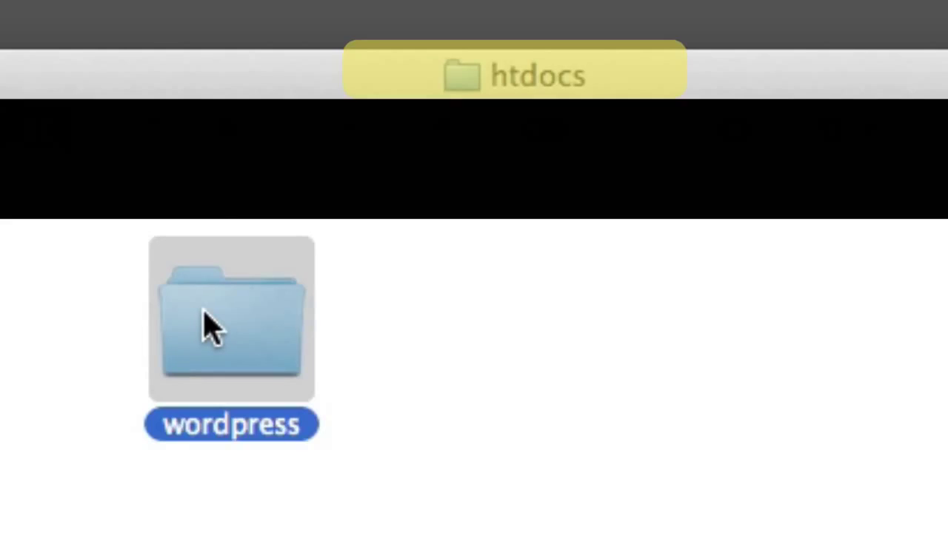
pyautogui.click(585, 366)
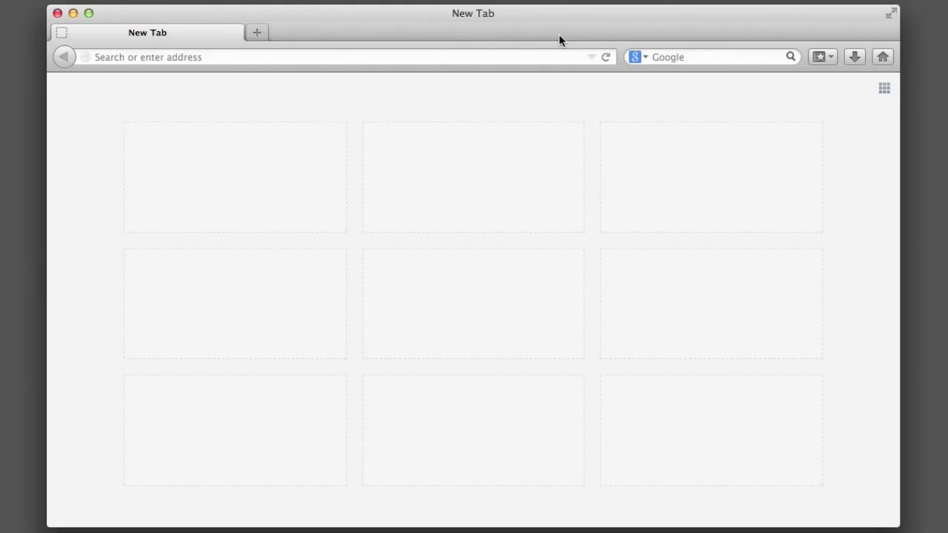
# - Load localhost:8888 in the web browser
pyautogui.click(548, 57)
pyautogui.write('localhost/')
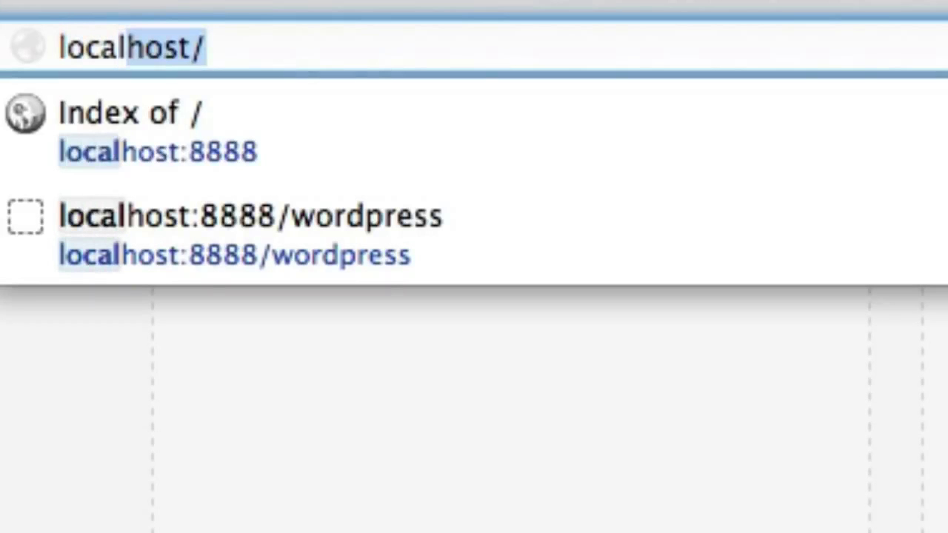
pyautogui.press('Down')
pyautogui.click(728, 47)
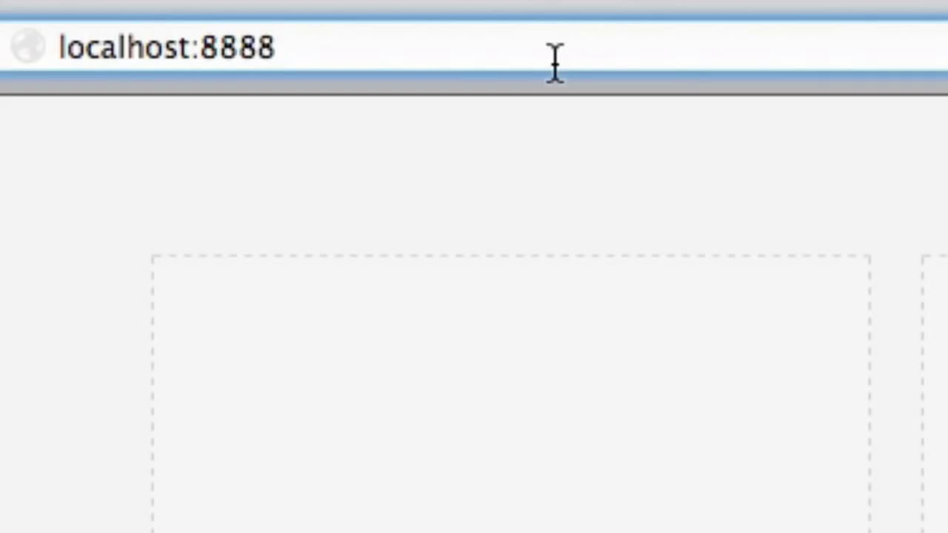
pyautogui.moveTo(195, 66); pyautogui.dragTo(423, 99)
pyautogui.press('BackSpace')
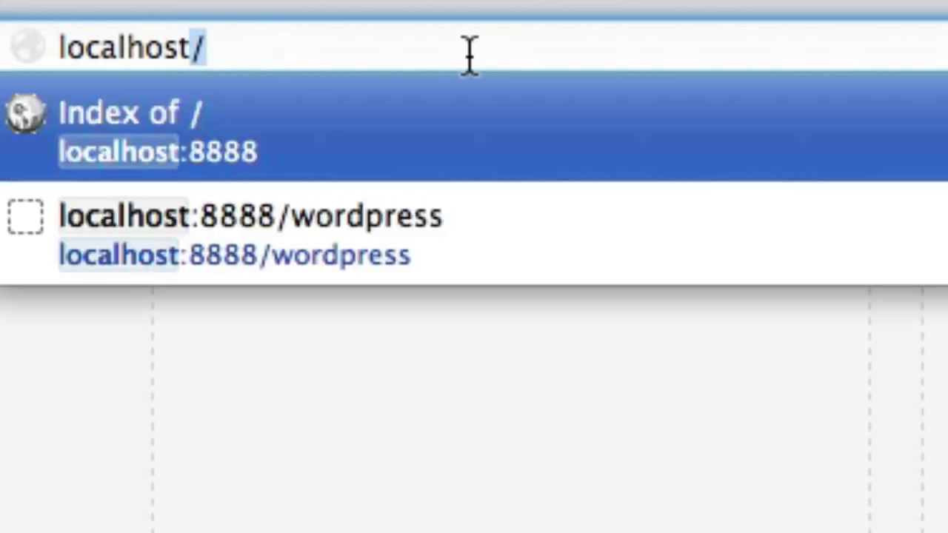
pyautogui.press('Escape')
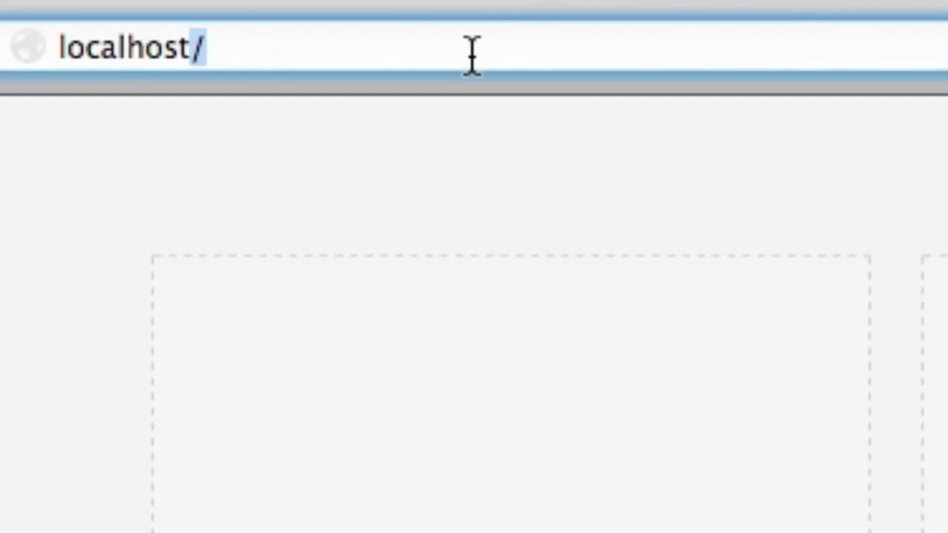
pyautogui.write(':8888')
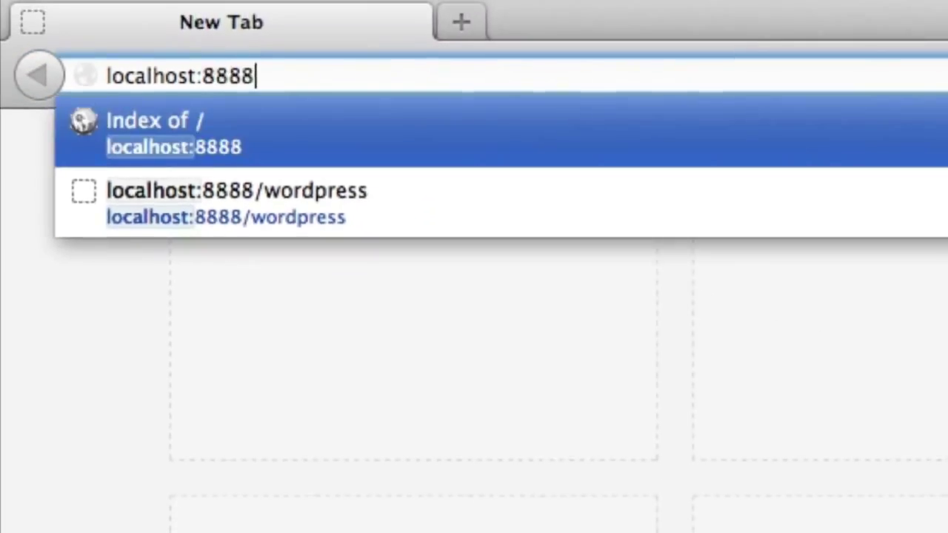
pyautogui.press('Return')
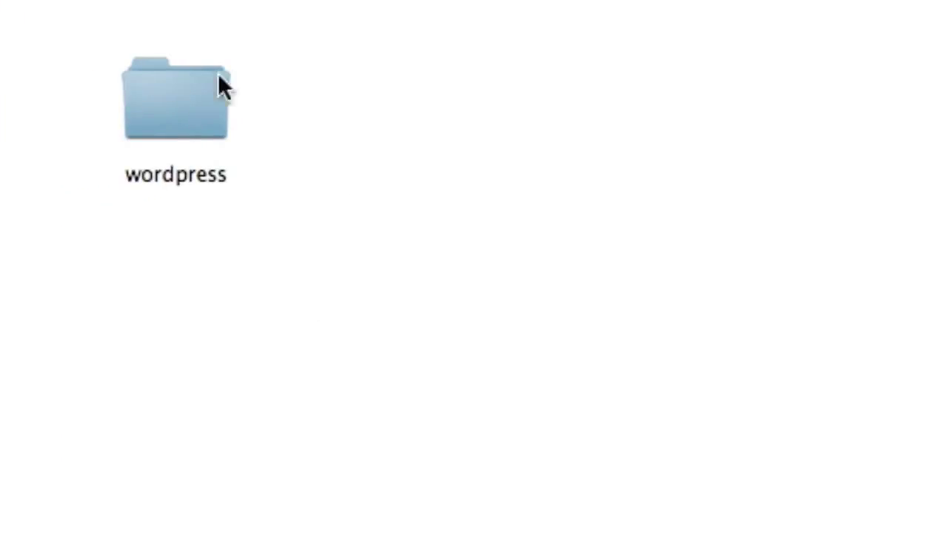
# - Switch to Finder and create two folders named test1 and test2 beside the wordpress folder in htdocs
pyautogui.rightClick(470, 163)
pyautogui.click(474, 169)
pyautogui.write('test1')
pyautogui.press('Return')
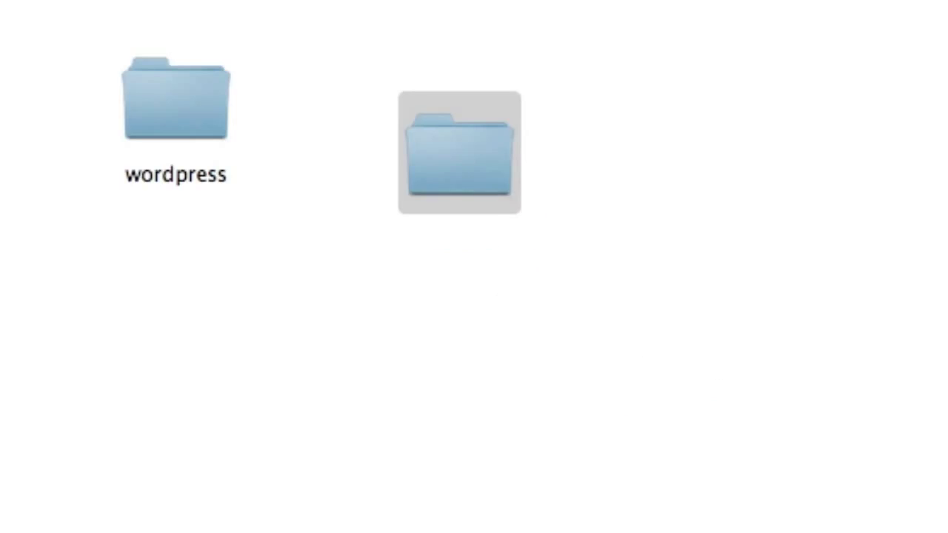
pyautogui.rightClick(813, 146)
pyautogui.click(824, 155)
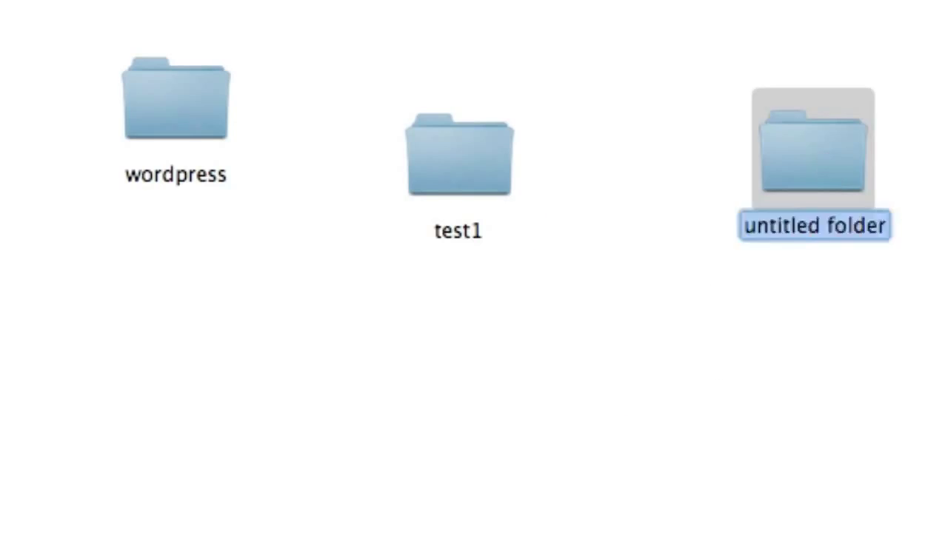
pyautogui.write('test2')
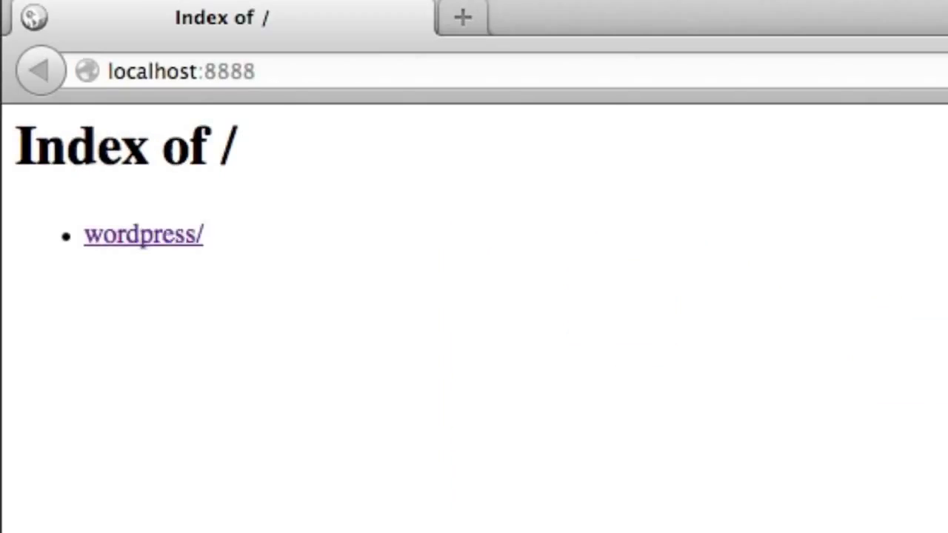
# - Return to the browser and refresh the localhost:8888 index to check its folder listing
pyautogui.press('super+r')
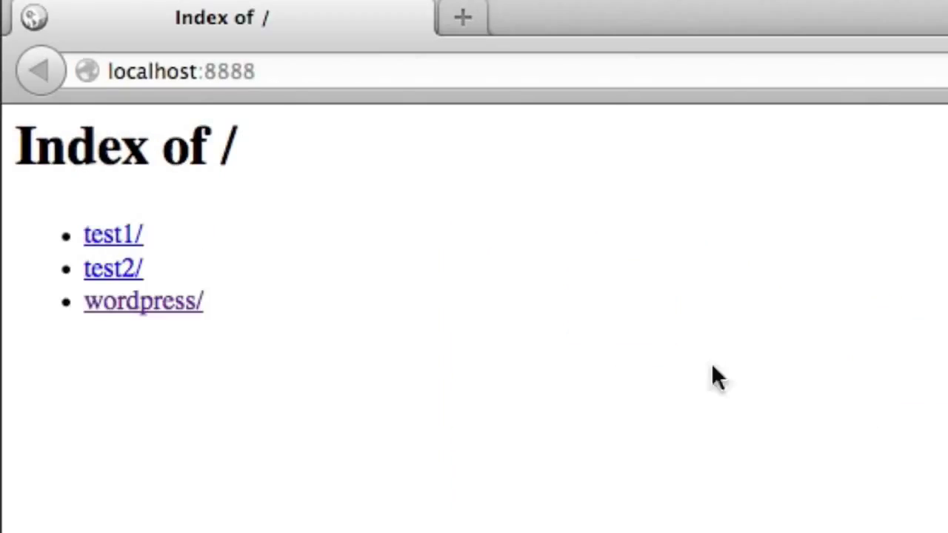
pyautogui.moveTo(35, 146); pyautogui.dragTo(234, 173)
pyautogui.click(234, 174)
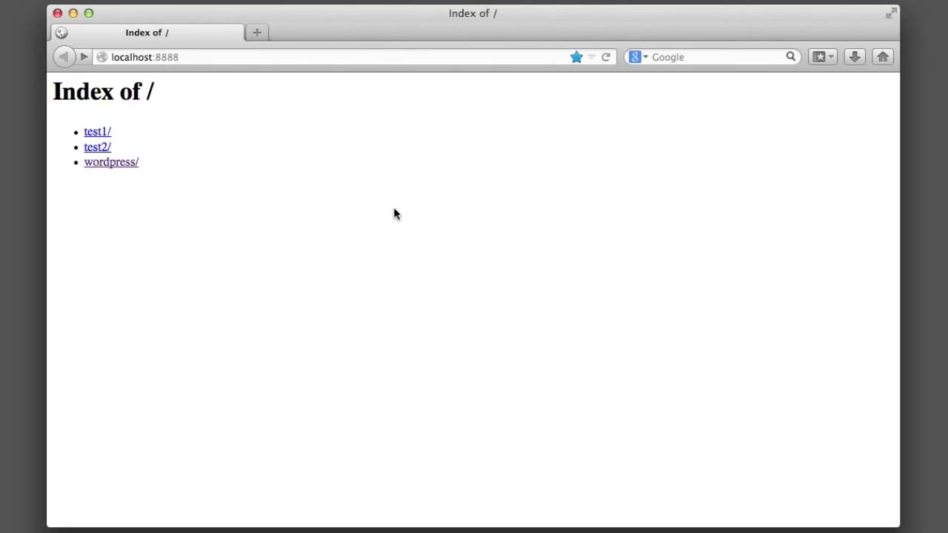
# - Open the wordpress site, start creating its configuration file and proceed to the database connection form
pyautogui.click(128, 167)
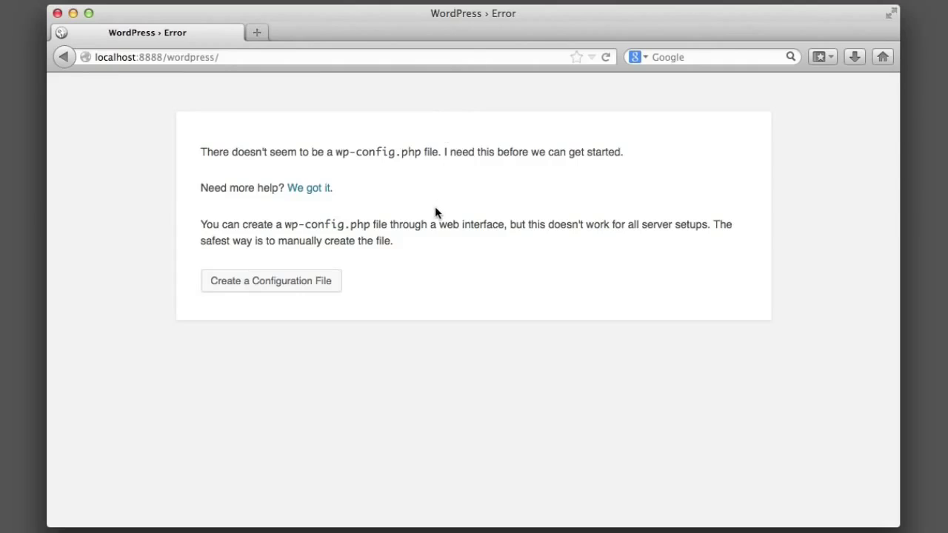
pyautogui.click(273, 284)
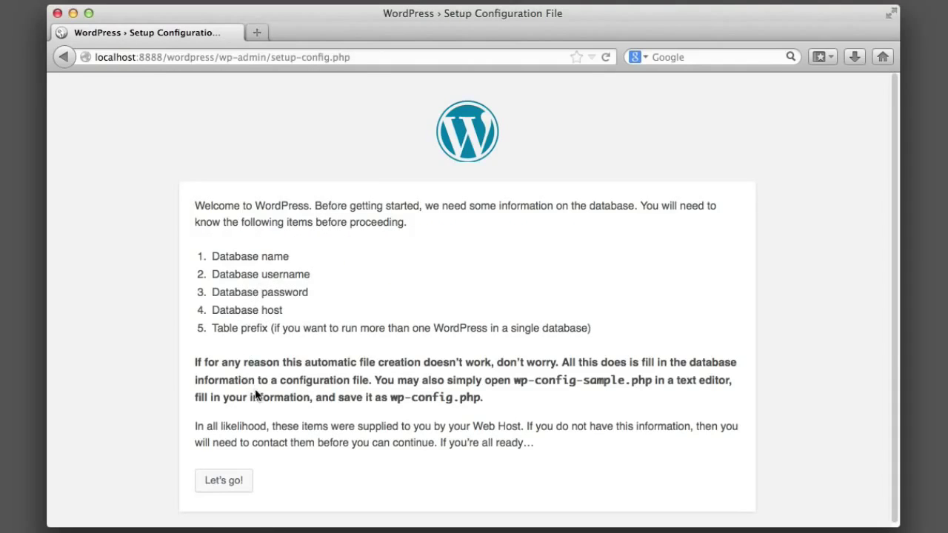
pyautogui.click(220, 483)
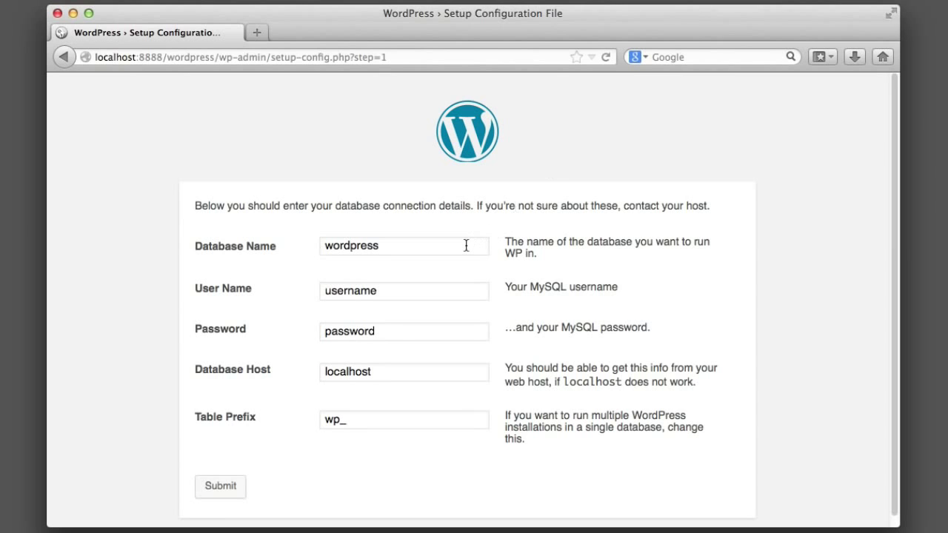
# - Replace the default database name with learningWordPress
pyautogui.press('BackSpace')
pyautogui.press('BackSpace')
pyautogui.press('BackSpace')
pyautogui.press('BackSpace')
pyautogui.press('BackSpace')
pyautogui.press('BackSpace')
pyautogui.press('BackSpace')
pyautogui.press('BackSpace')
pyautogui.press('BackSpace')
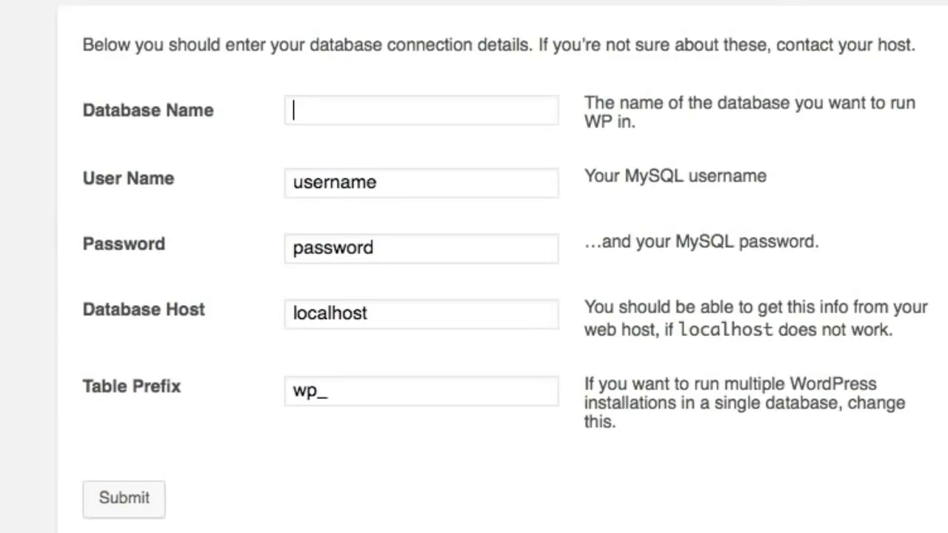
pyautogui.write('learningWordPress')
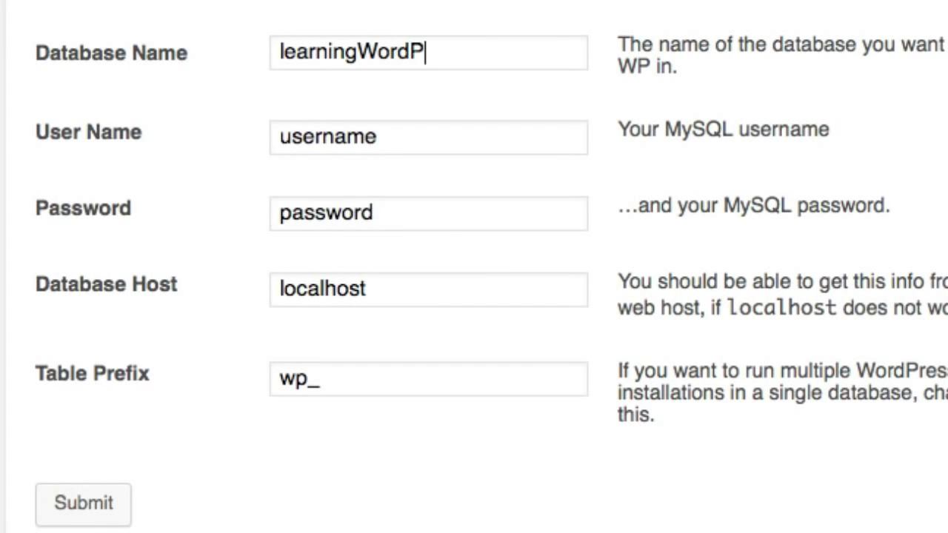
# - Set the MySQL user name to root
pyautogui.click(456, 140)
pyautogui.doubleClick(455, 140)
pyautogui.write('root')
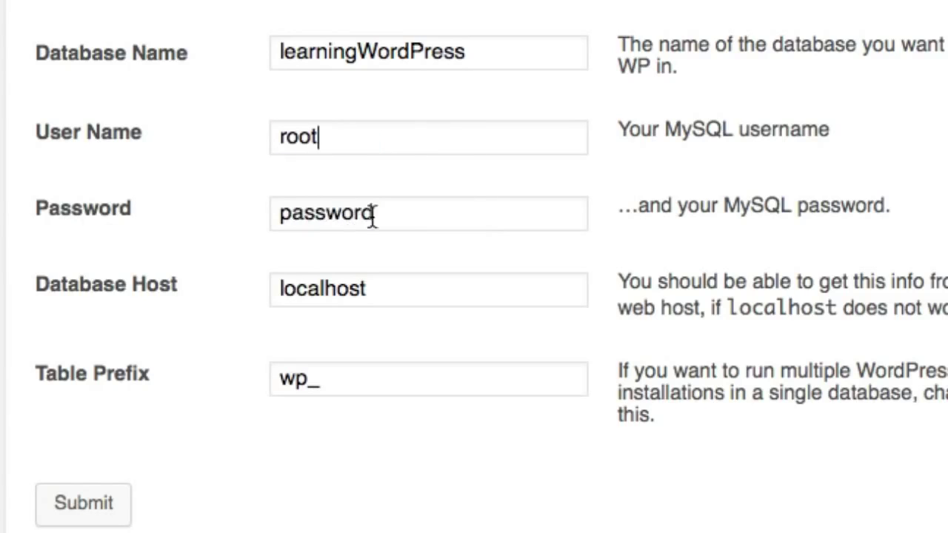
# - Replace the placeholder in the Password field with the MySQL account password
pyautogui.doubleClick(417, 218)
pyautogui.press('BackSpace')
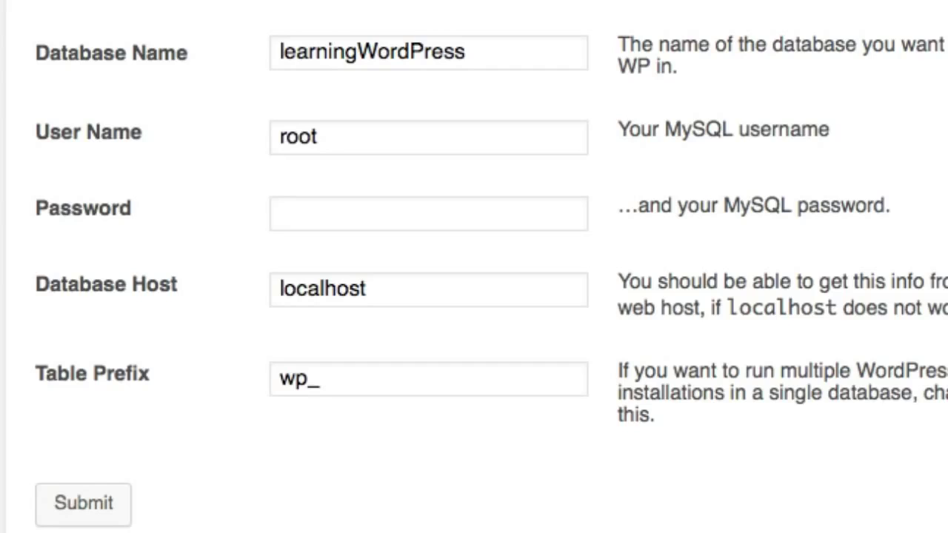
pyautogui.write('root')
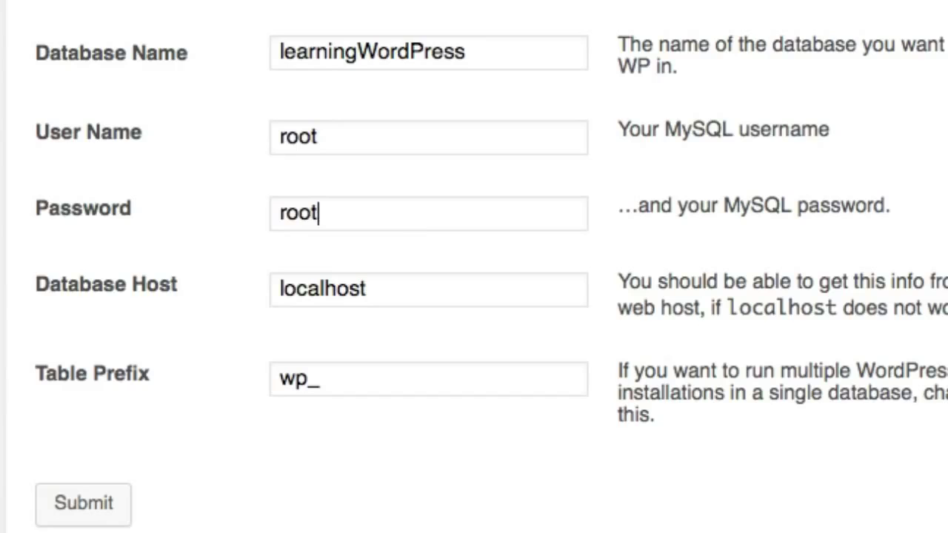
pyautogui.moveTo(417, 214); pyautogui.dragTo(135, 222)
pyautogui.press('BackSpace')
pyautogui.write('root')
pyautogui.press('Tab')
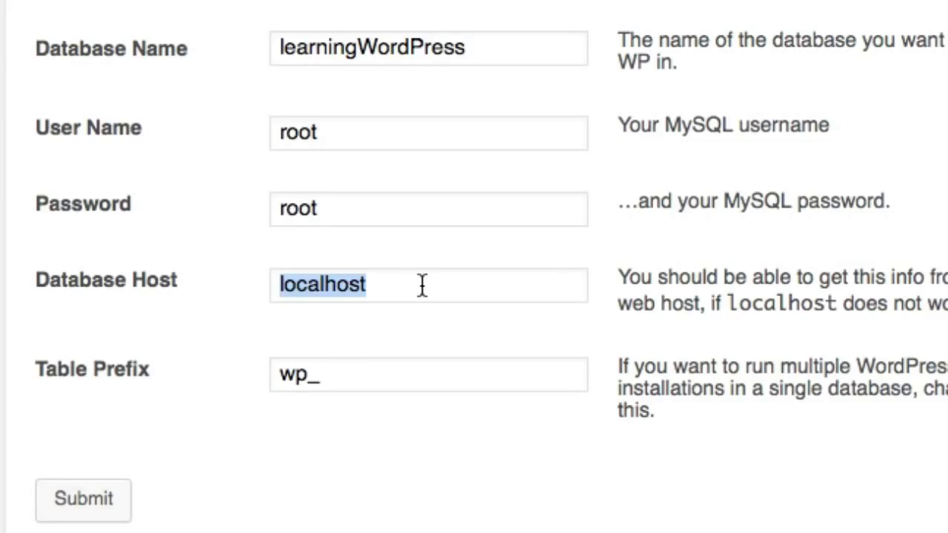
# - Extend the table prefix to wp_testsite and submit the database connection details
pyautogui.click(344, 379)
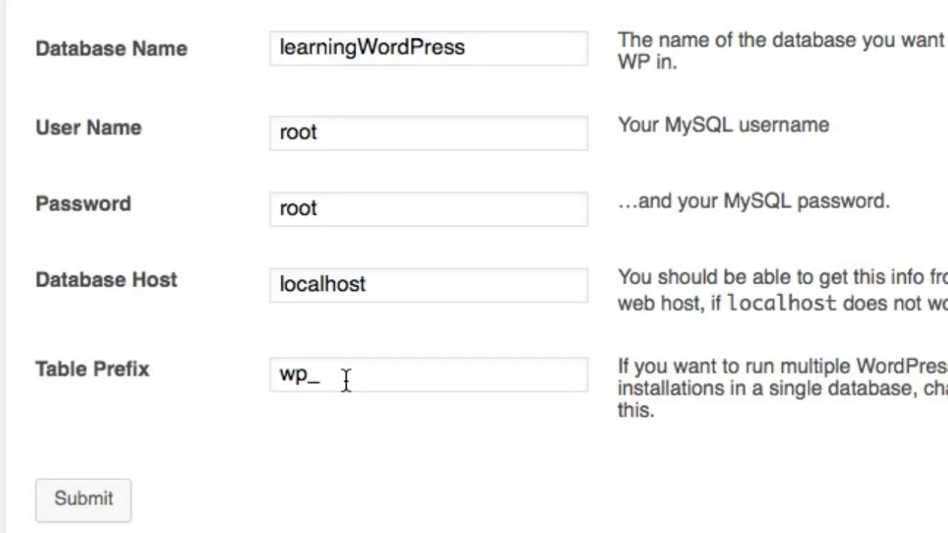
pyautogui.write('testsite')
pyautogui.scroll(-1, 376, 354)
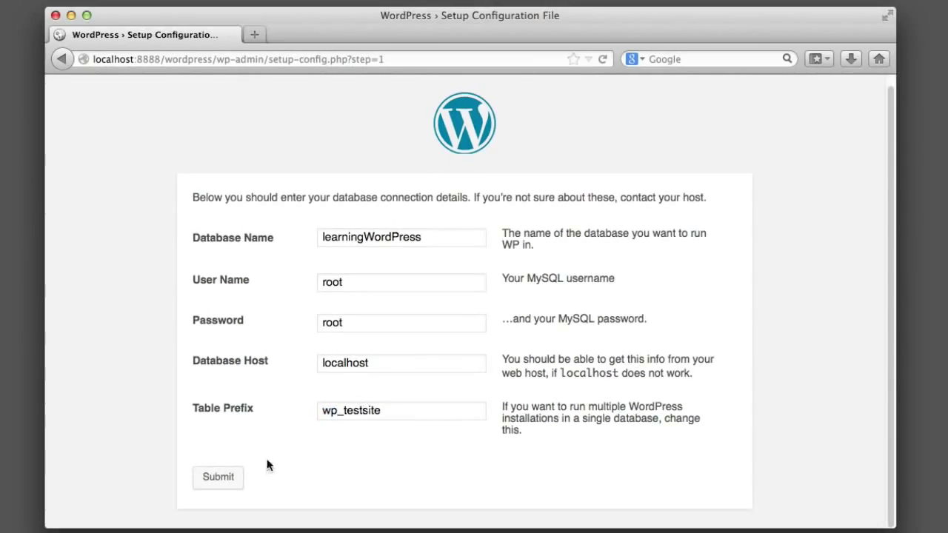
pyautogui.click(238, 479)
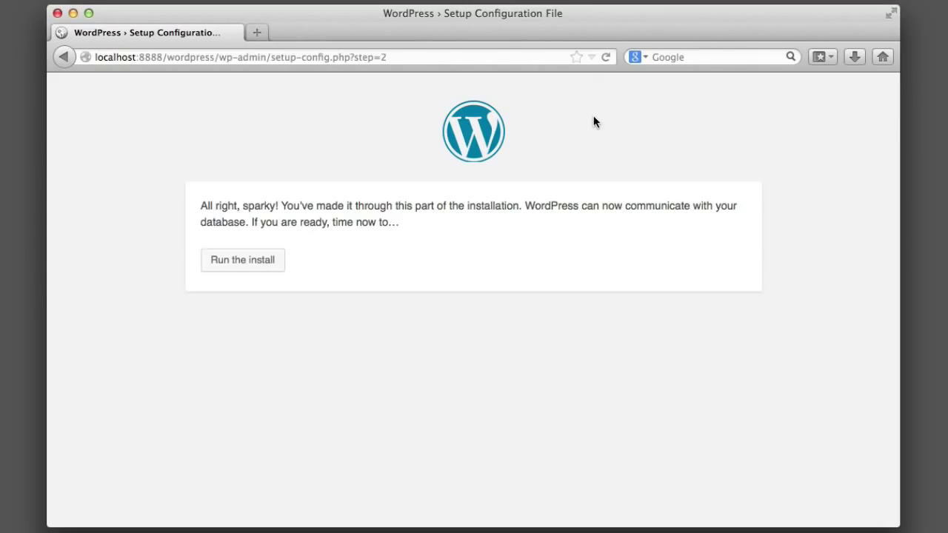
# - Run the WordPress install and complete the site information form with the title Learning WordPress and username admin
pyautogui.click(253, 261)
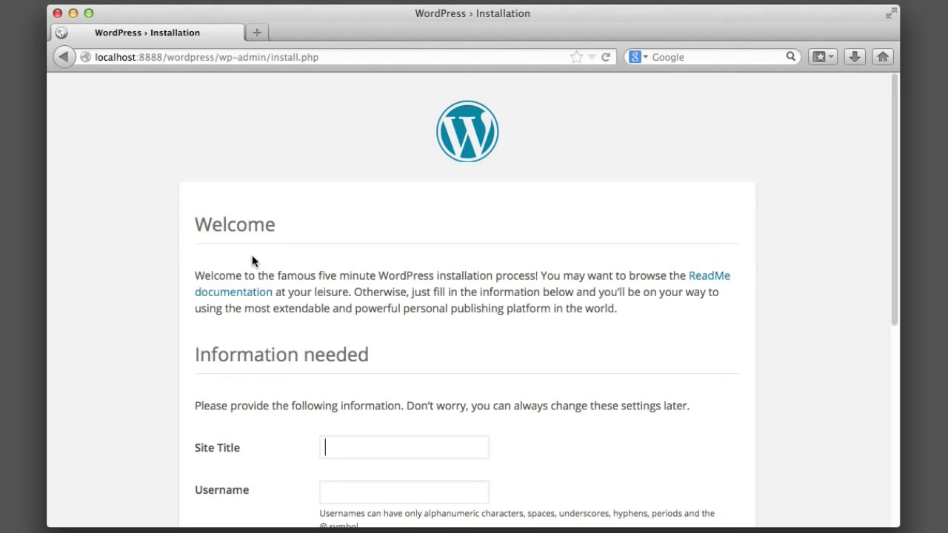
pyautogui.scroll(-3, 116, 255)
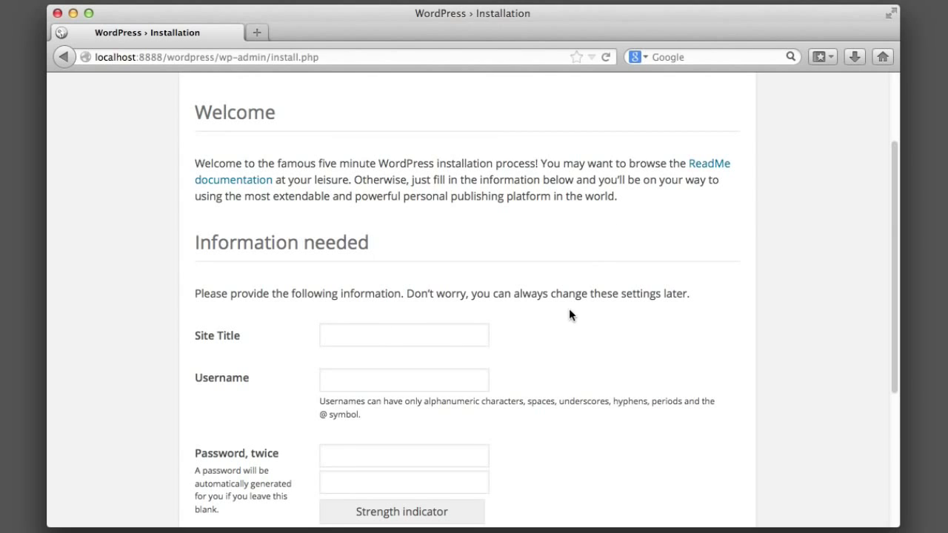
pyautogui.scroll(-5, 571, 308)
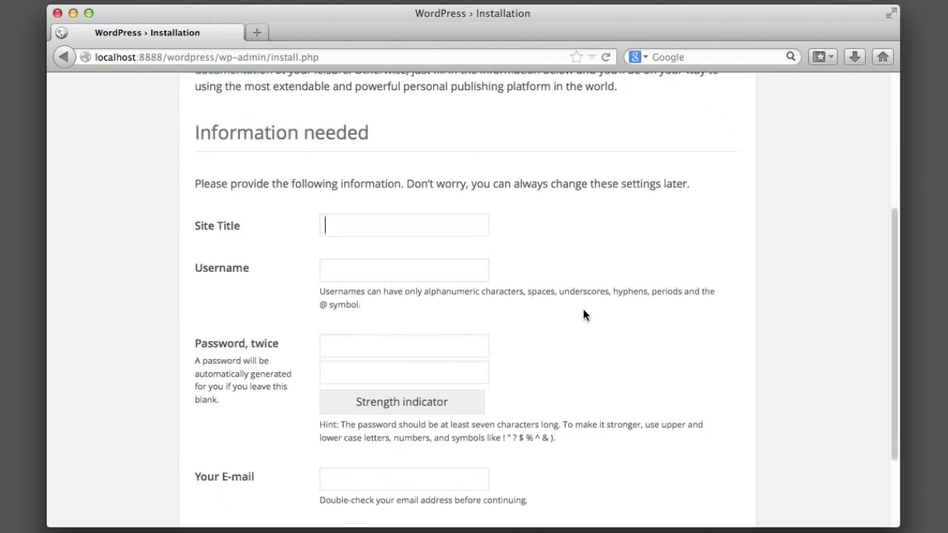
pyautogui.click(355, 368)
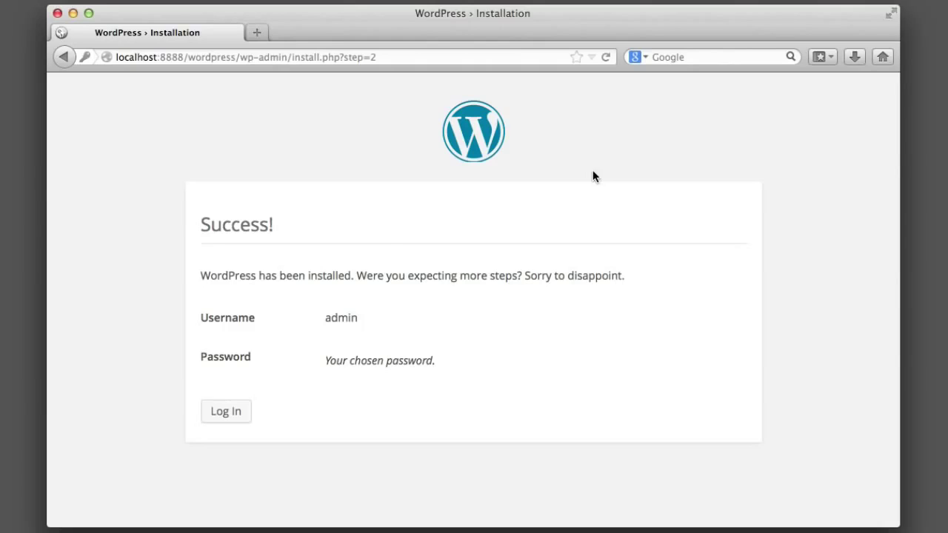
# - Review the installation result and the username given on the installation page
pyautogui.moveTo(220, 226); pyautogui.dragTo(271, 226)
pyautogui.click(271, 225)
pyautogui.moveTo(324, 318); pyautogui.dragTo(356, 317)
pyautogui.click(372, 311)
pyautogui.moveTo(322, 318); pyautogui.dragTo(383, 322)
pyautogui.click(383, 320)
# - Open the WordPress login form and place the cursor in its password field
pyautogui.click(239, 409)
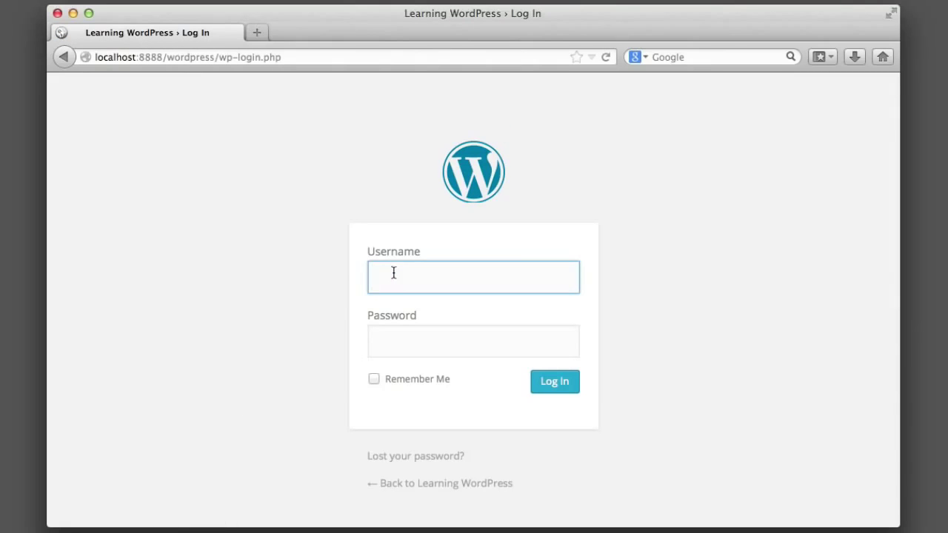
pyautogui.click(408, 333)
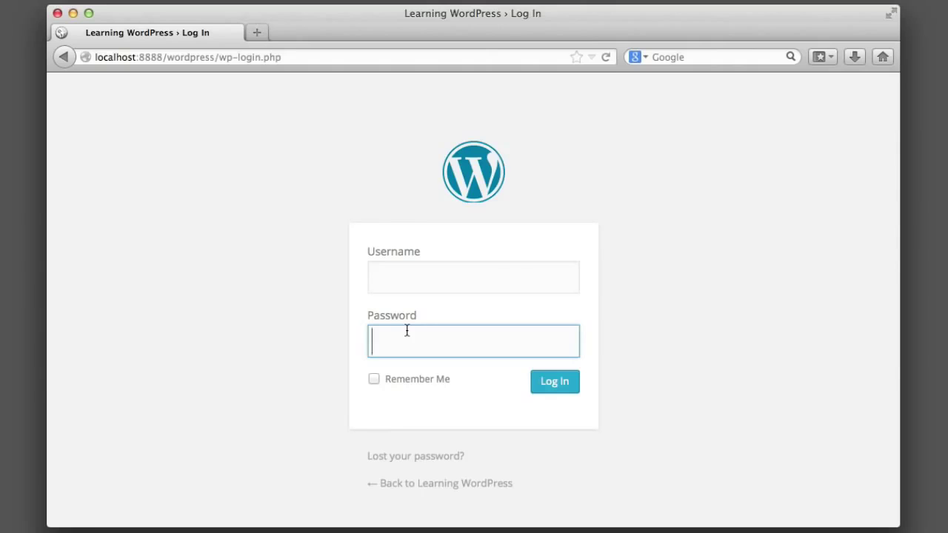